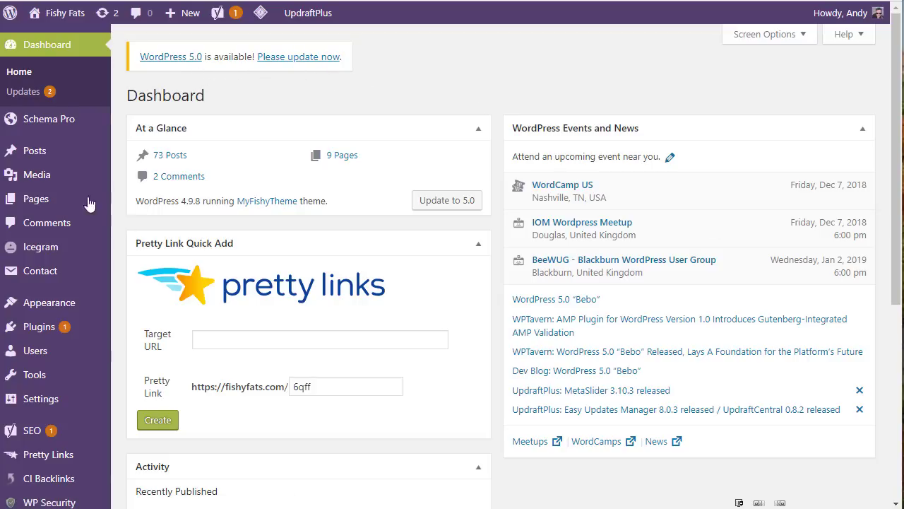
Update the UpdraftPlus plugin from Dashboard > Updates and return to the Updates overview.
left_click(20, 97)
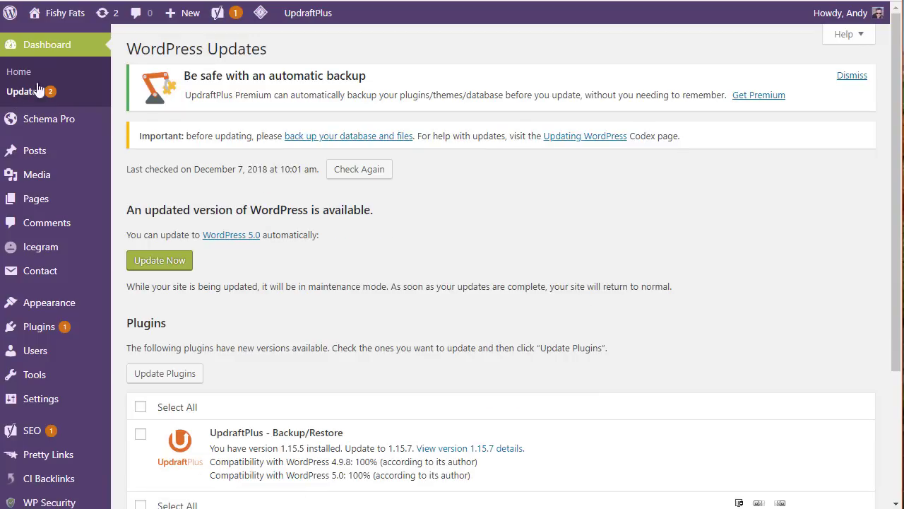
scroll(565, 254, "down", 3)
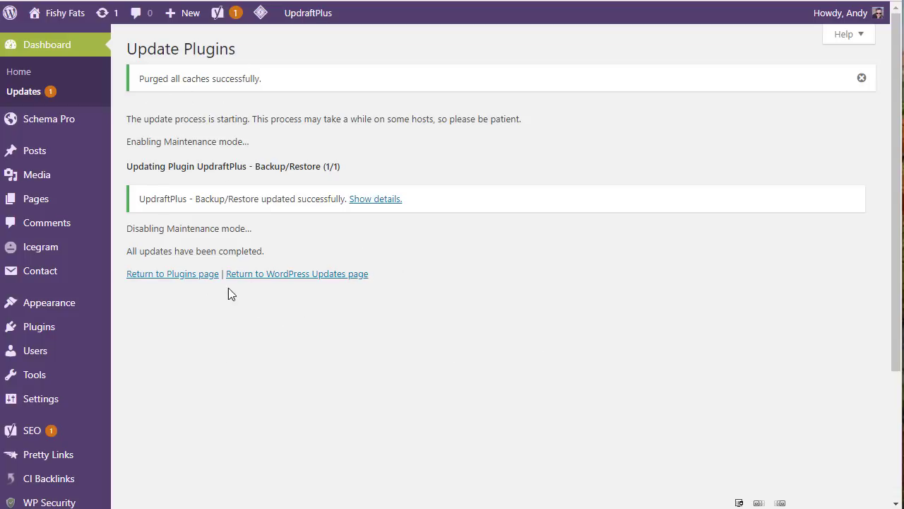
left_click(273, 277)
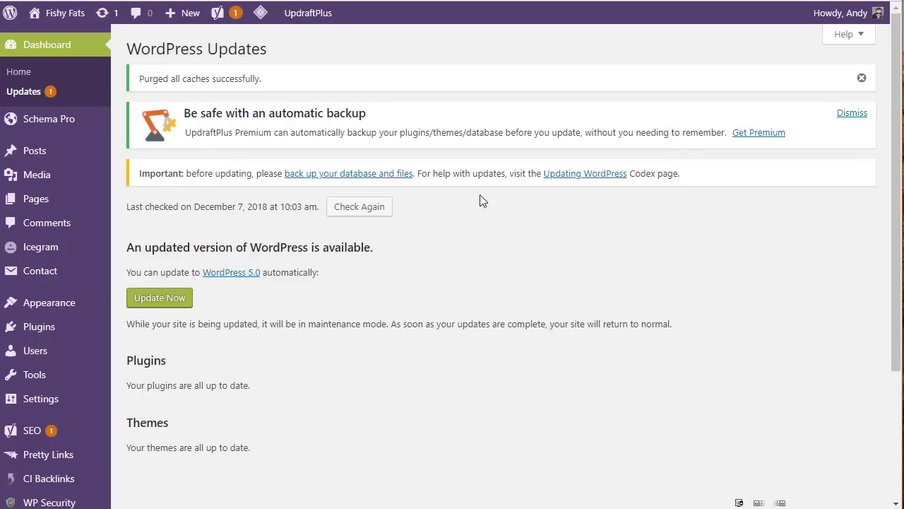
Open Installed Plugins and scroll down to the still-active Gutenberg 4.6.1 plugin.
scroll(681, 249, "down", 3)
scroll(671, 248, "up", 3)
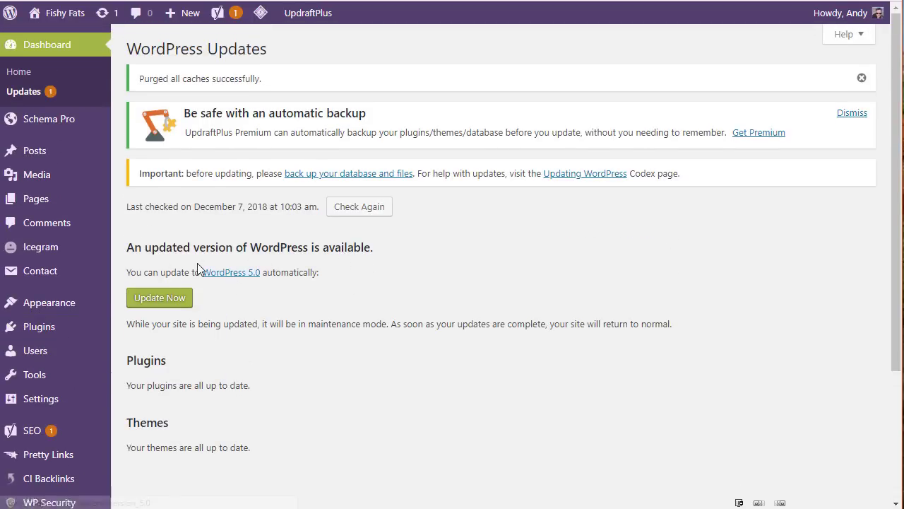
mouse_move(58, 335)
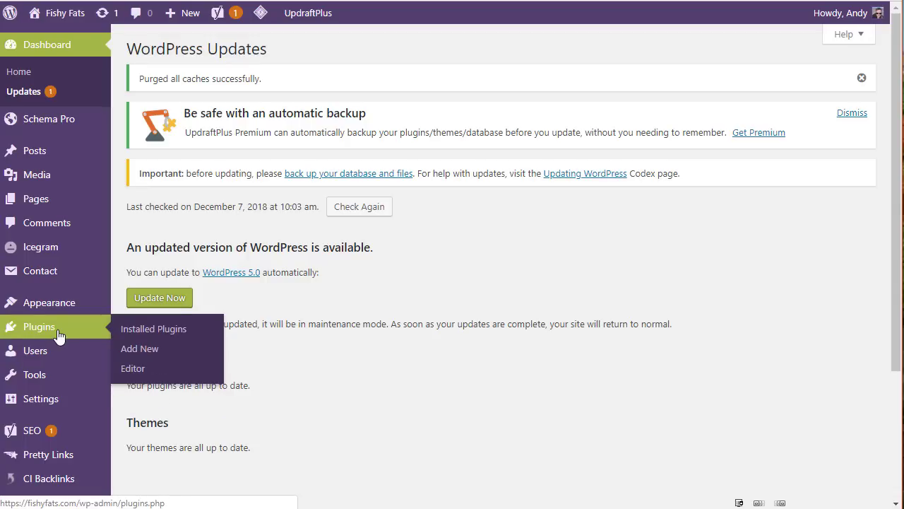
left_click(128, 337)
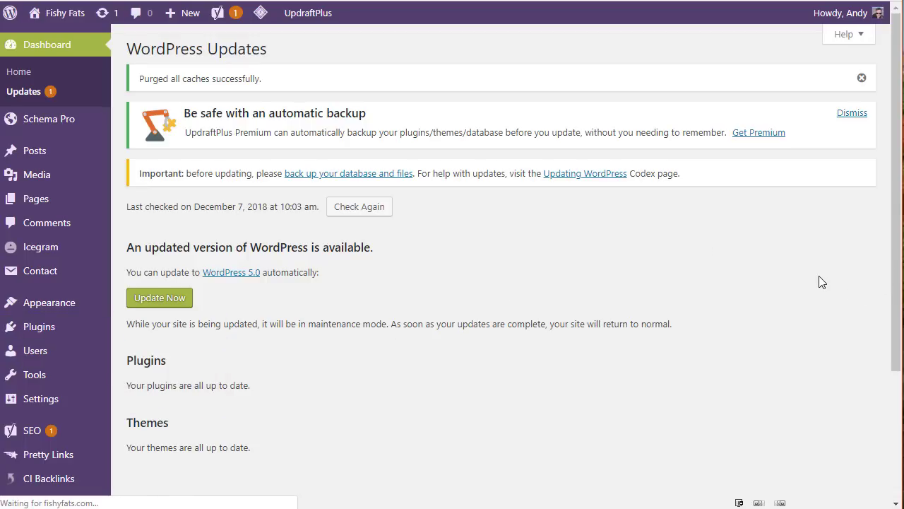
scroll(397, 308, "down", 2)
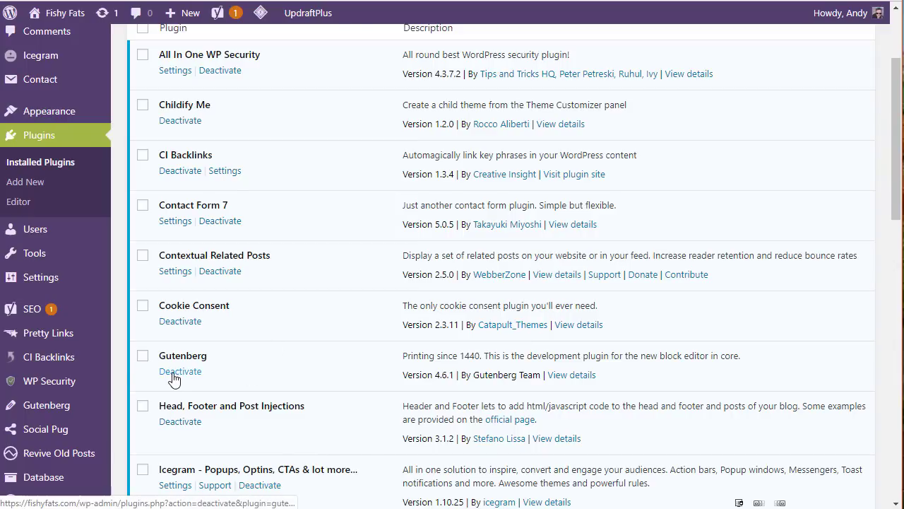
Search the Add Plugins directory for 'gutenberg', showing Gutenberg already active.
left_click(25, 186)
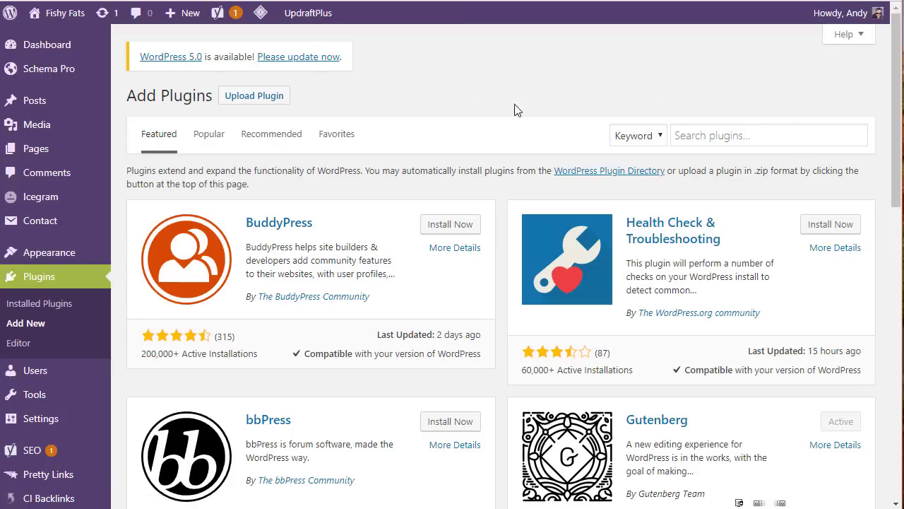
left_click(706, 135)
type("gutenberg")
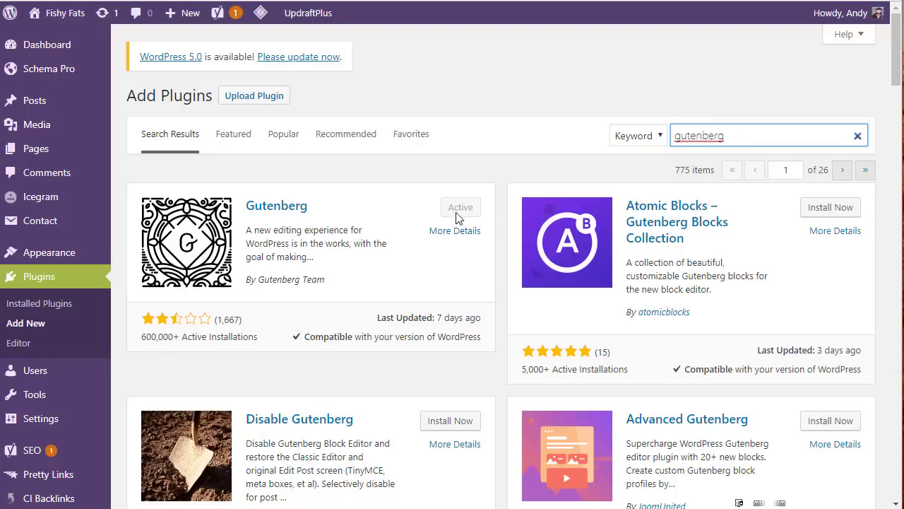
mouse_move(34, 13)
Deactivate Gutenberg in Installed Plugins, then delete it, leaving 21 active plugins.
left_click(48, 306)
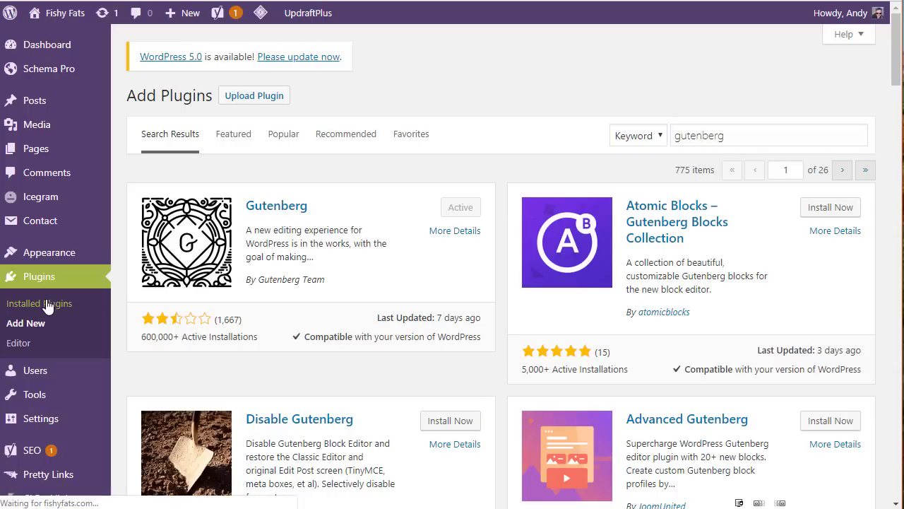
scroll(146, 401, "down", 2)
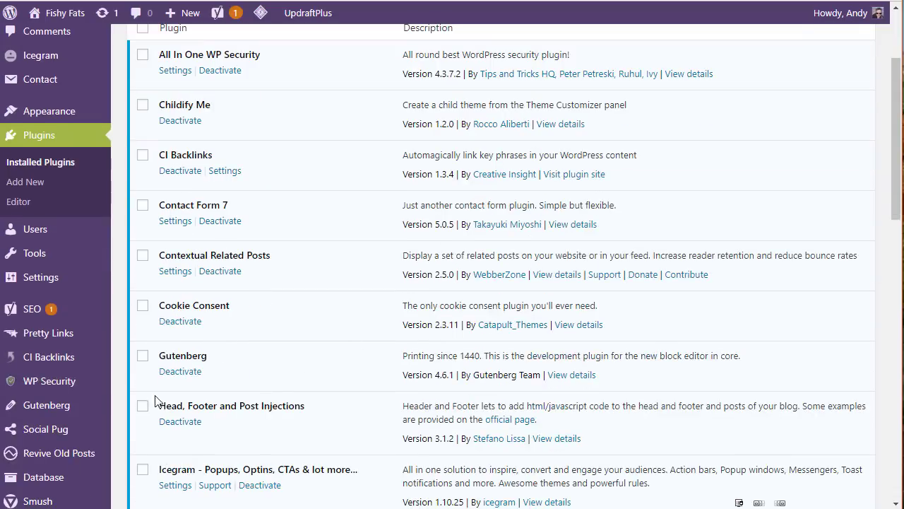
left_click(174, 373)
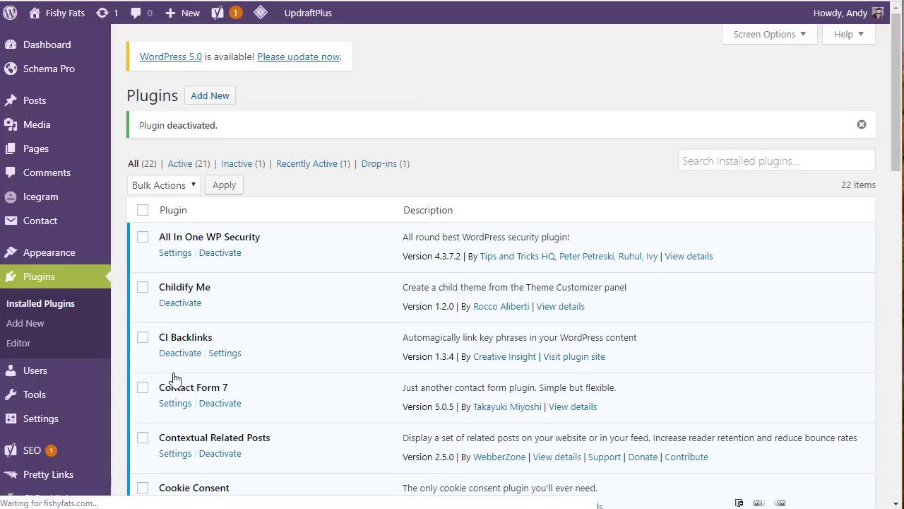
scroll(445, 269, "down", 3)
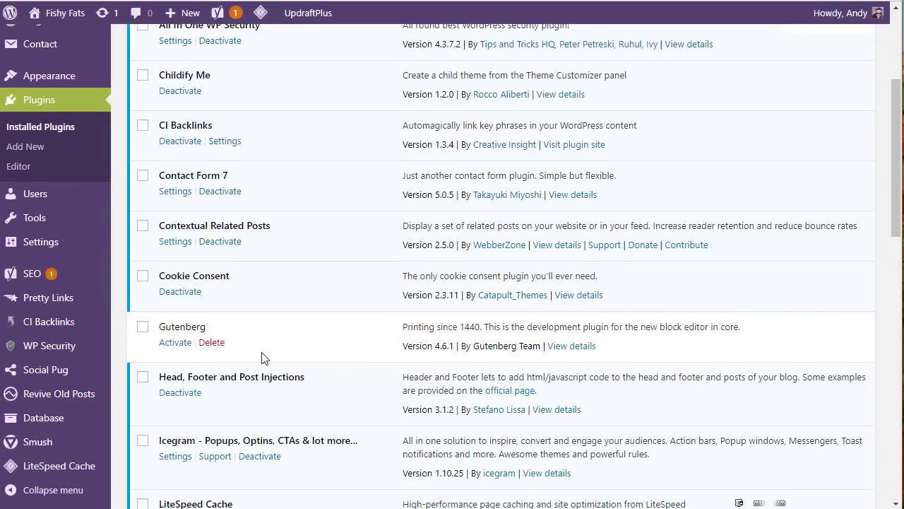
left_click(212, 343)
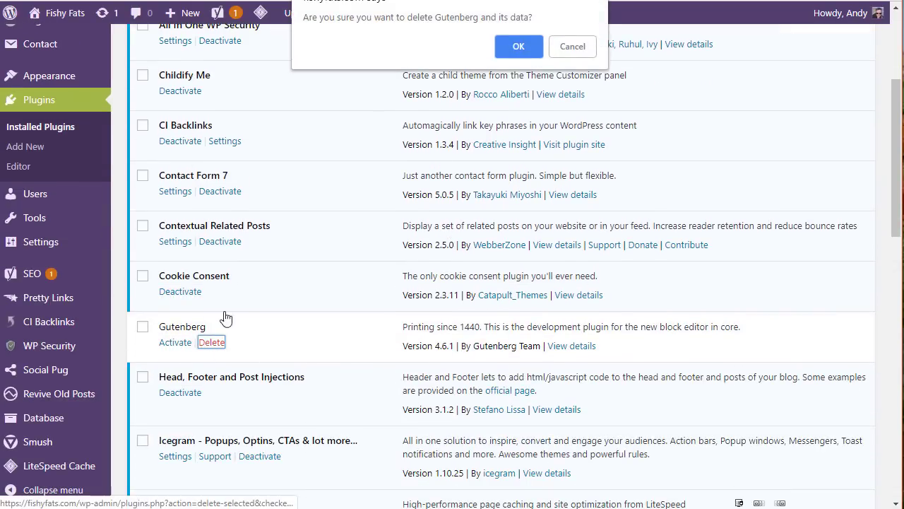
left_click(520, 46)
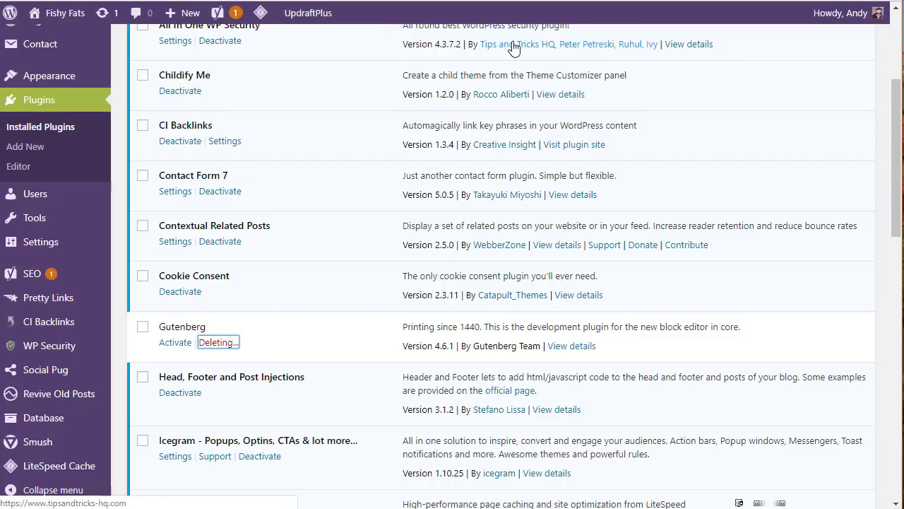
scroll(367, 197, "down", 7)
scroll(367, 197, "up", 7)
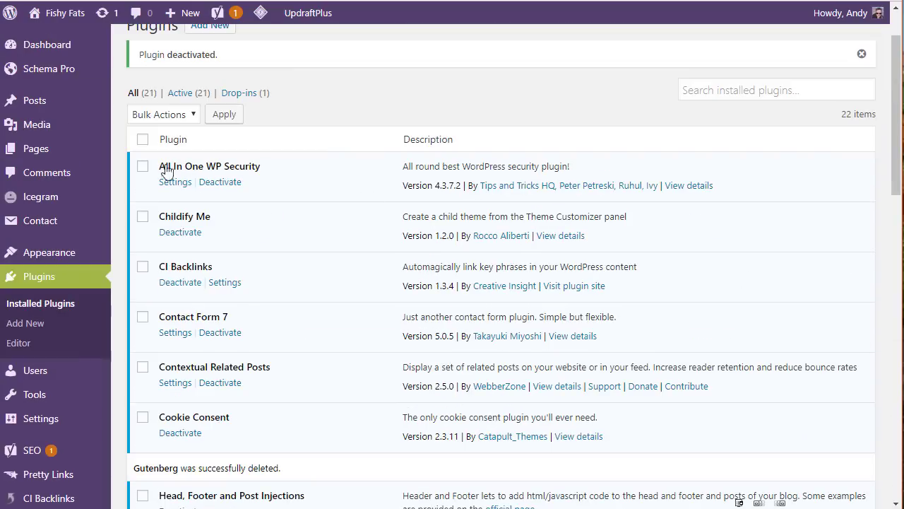
mouse_move(28, 45)
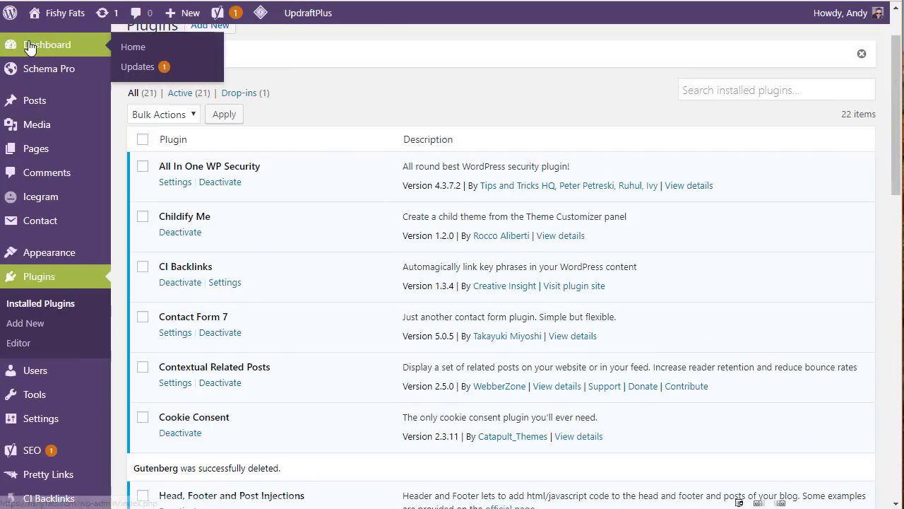
Update WordPress to version 5.0, then run the WordPress database update.
left_click(133, 71)
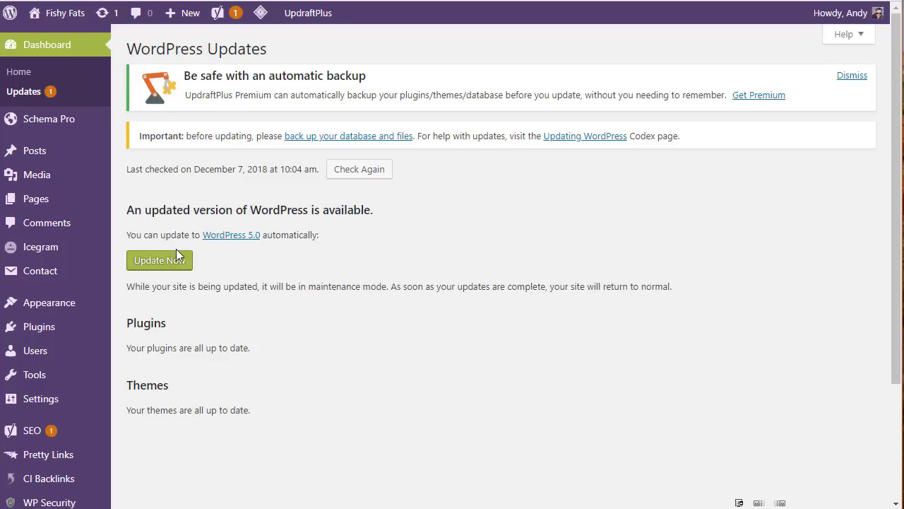
left_click(175, 261)
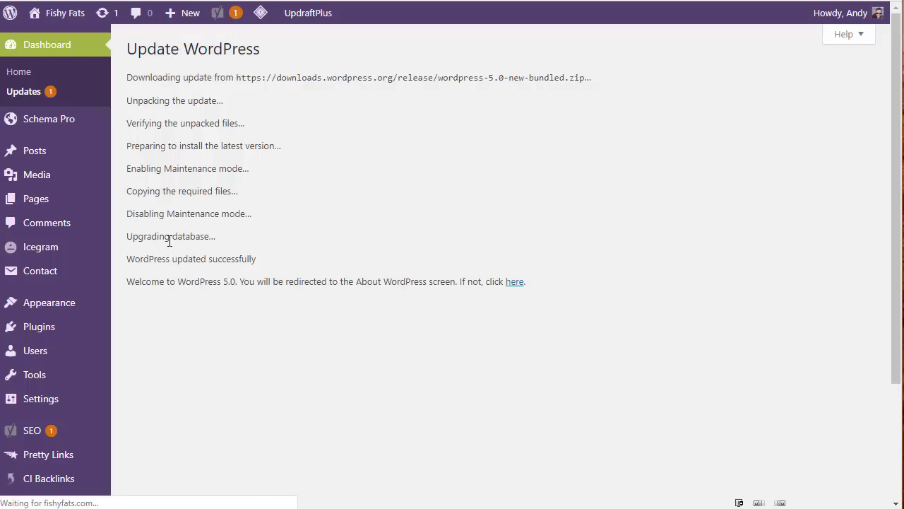
left_click(517, 283)
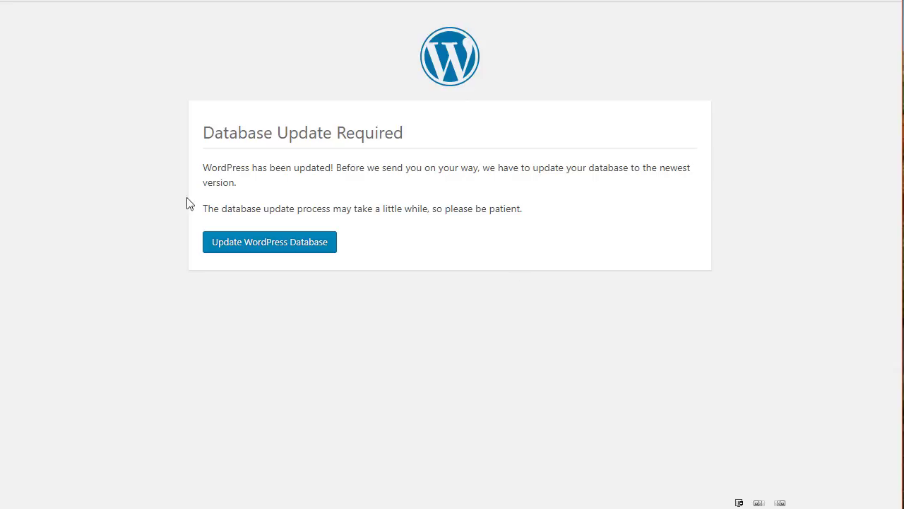
left_click(274, 249)
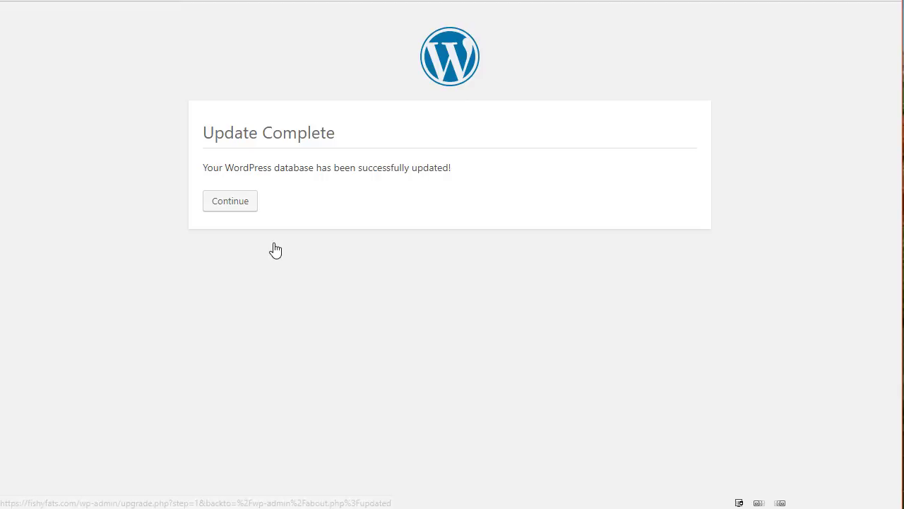
Continue through the Welcome to WordPress 5.0 screen toward Posts > All Posts.
left_click(255, 203)
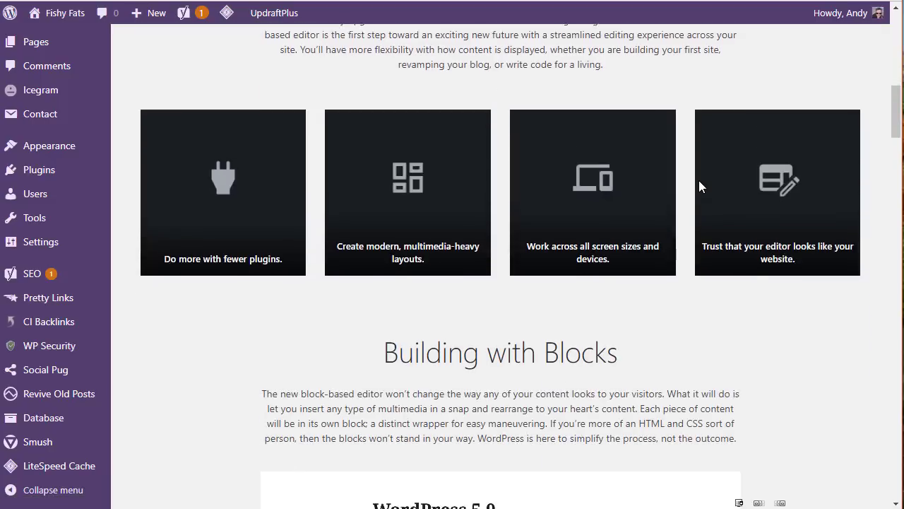
scroll(697, 166, "up", 14)
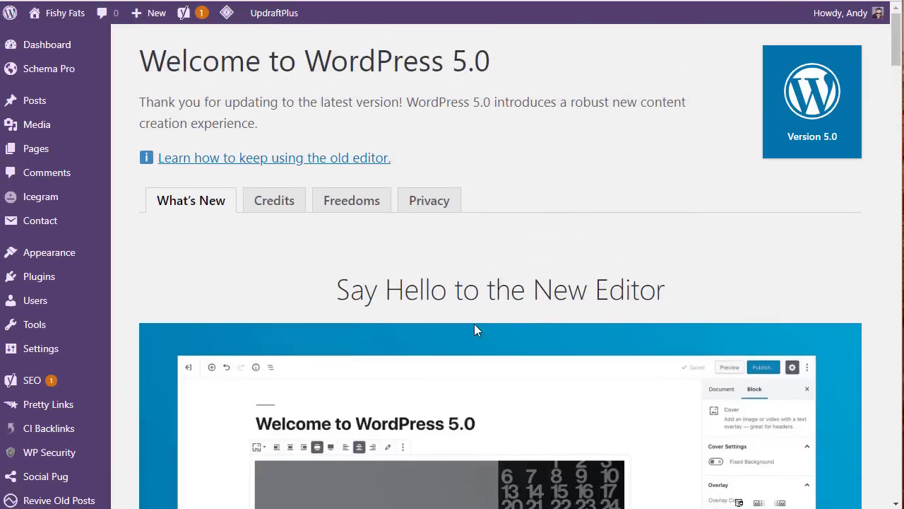
mouse_move(70, 101)
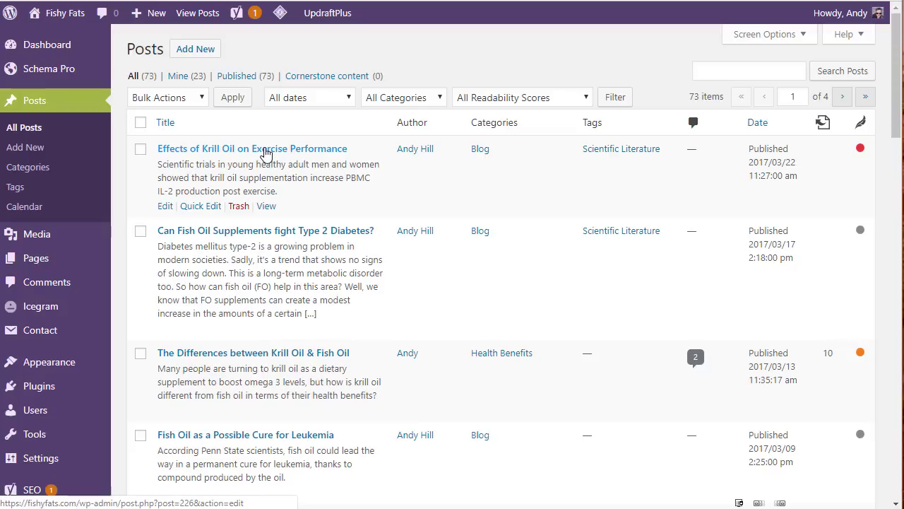
Open 'Effects of Krill Oil on Exercise Performance' in the block editor and click into its Classic block.
left_click(265, 150)
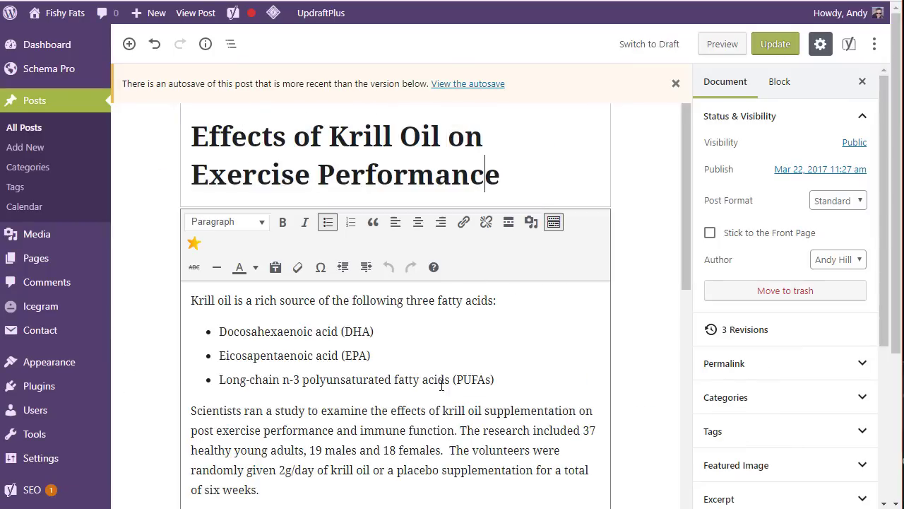
left_click(408, 414)
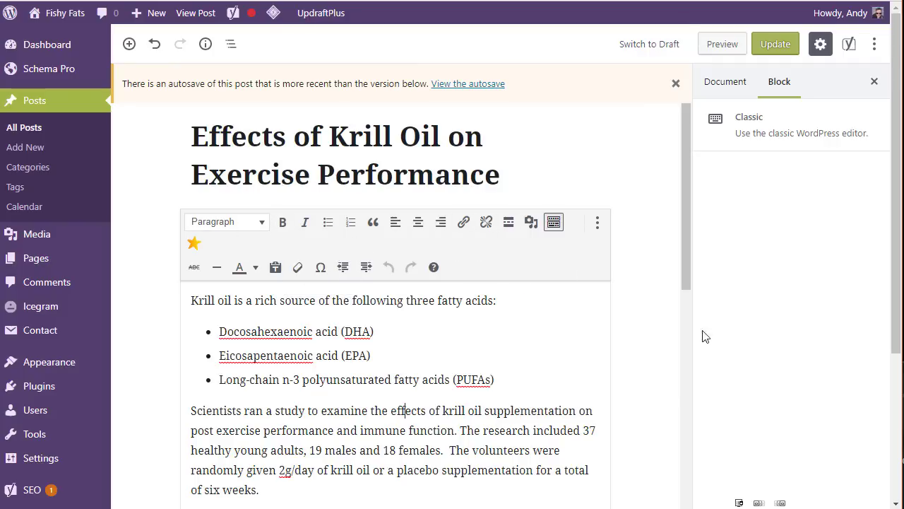
mouse_move(686, 170)
left_mouse_down()
mouse_move(688, 343)
mouse_move(691, 177)
left_mouse_up()
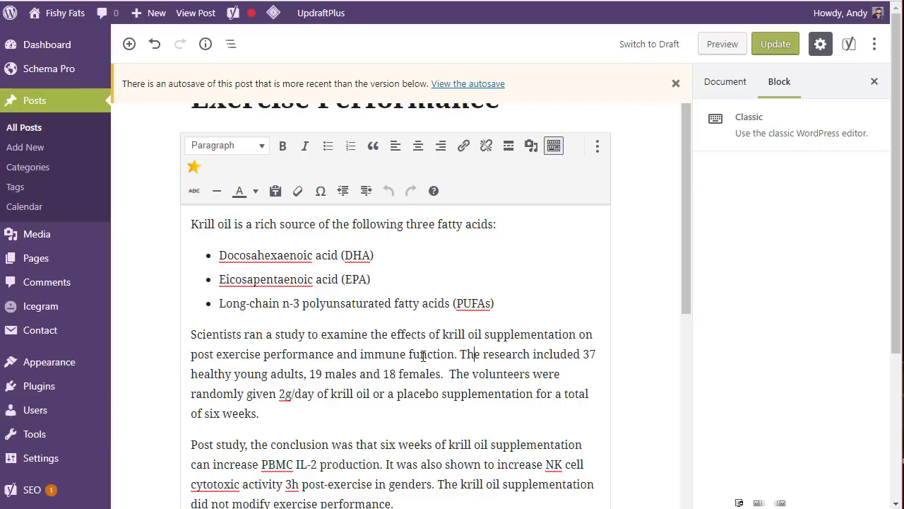
Look through the post content, checking the PubMed resource link, title and EPA list item.
scroll(418, 355, "down", 3)
scroll(419, 356, "up", 1)
scroll(453, 410, "down", 1)
left_click(460, 430)
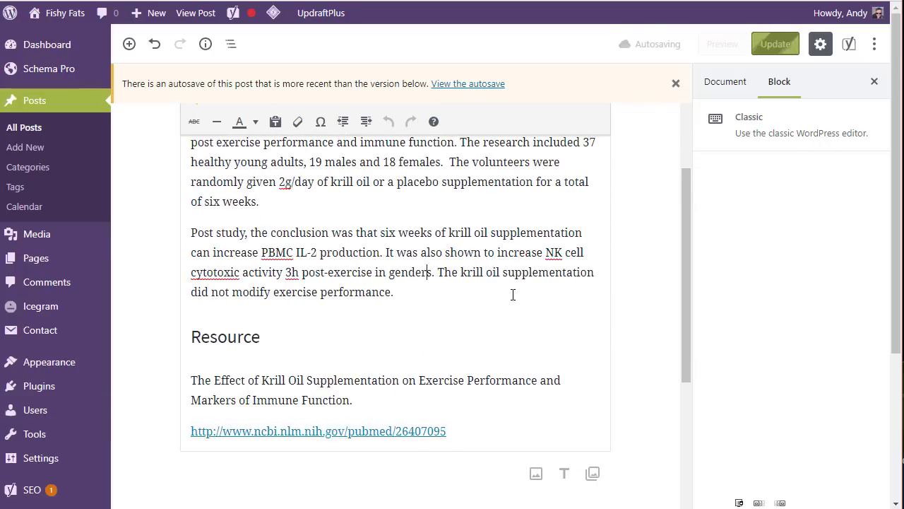
scroll(490, 288, "up", 5)
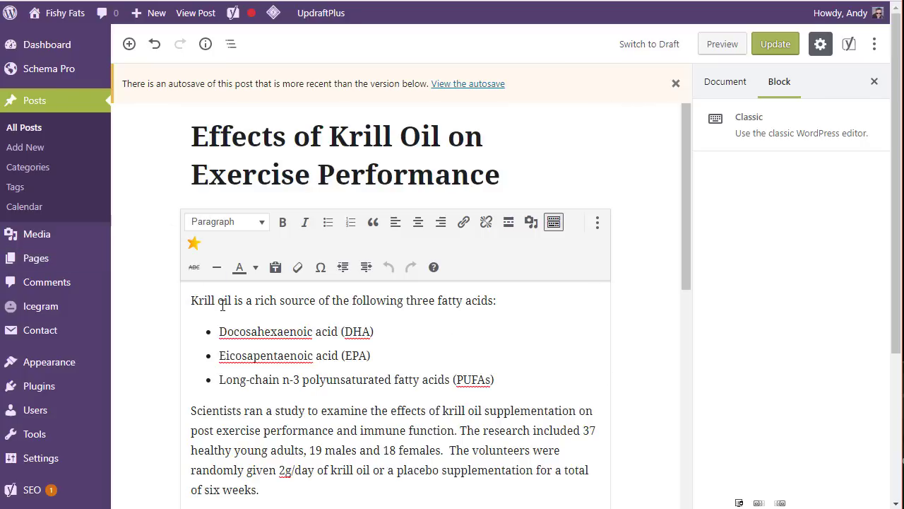
left_click(515, 157)
left_click(509, 357)
Leave the editor unsaved, search plugins for 'clas', then install and activate Classic Editor.
mouse_move(38, 340)
mouse_move(35, 395)
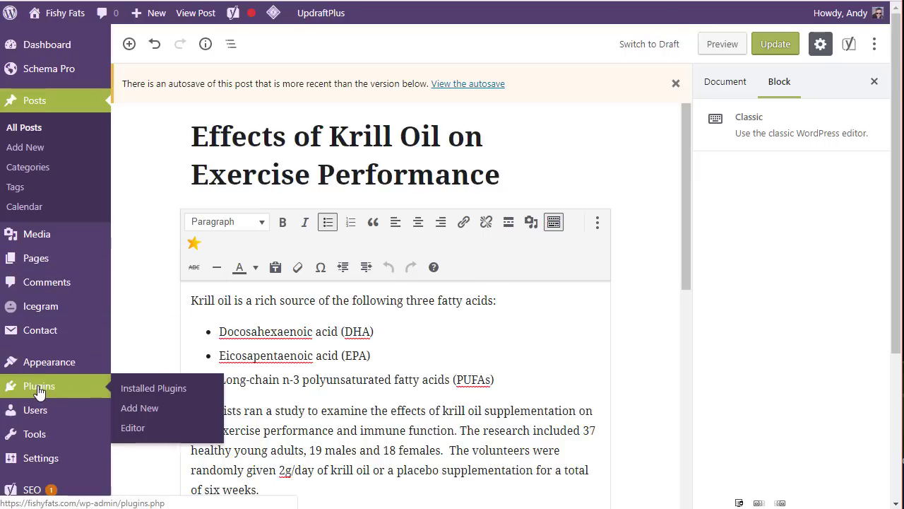
left_click(145, 410)
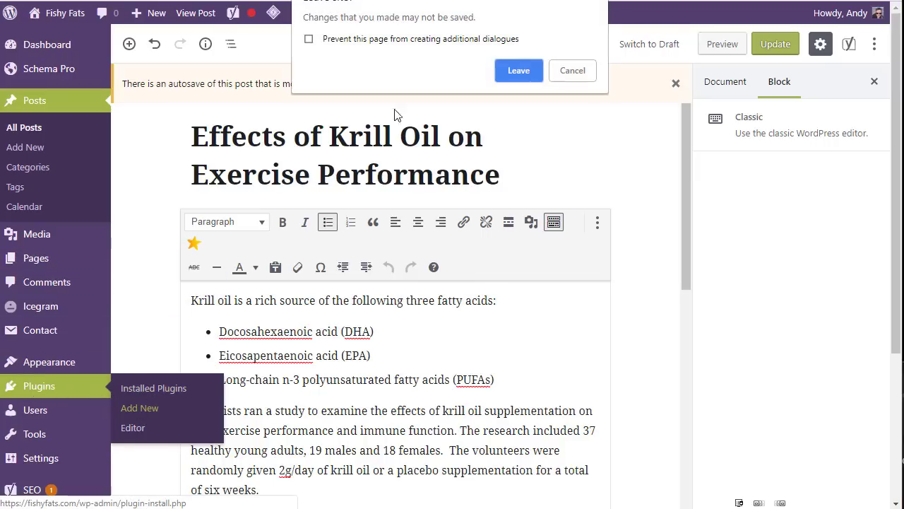
left_click(519, 71)
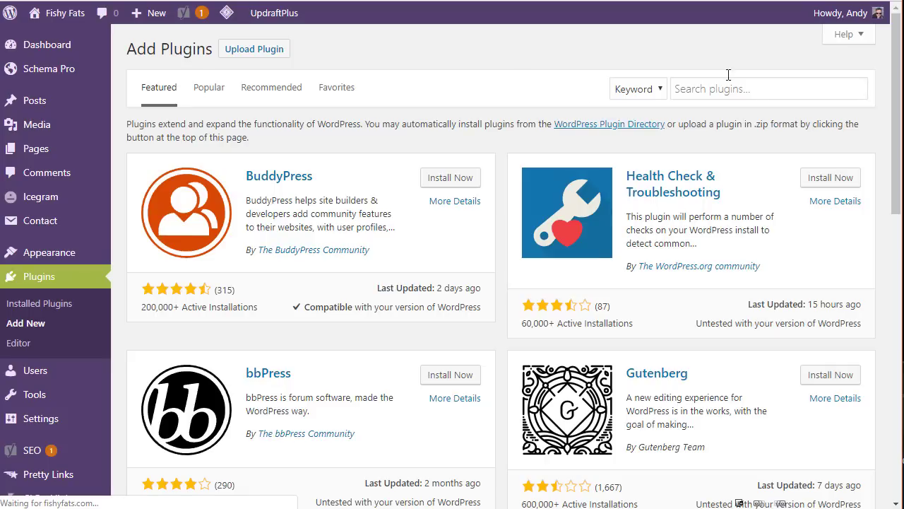
left_click(738, 85)
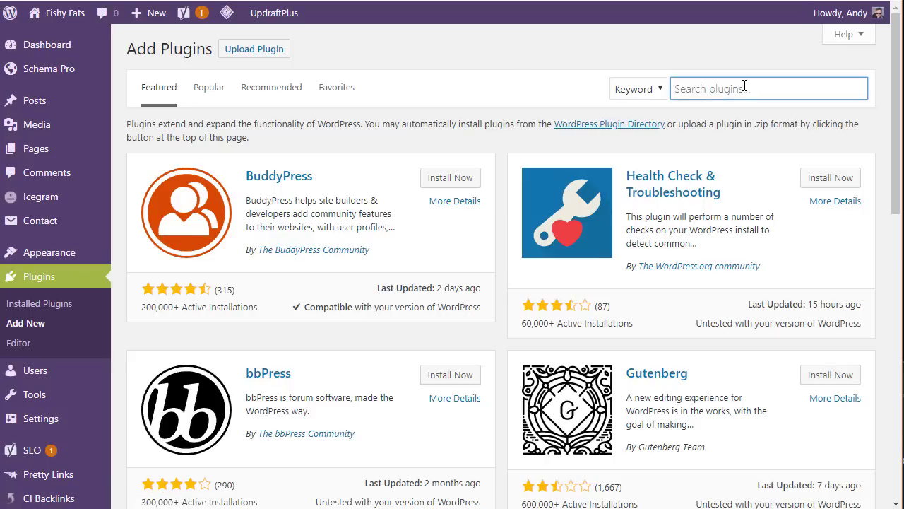
type("classic editor")
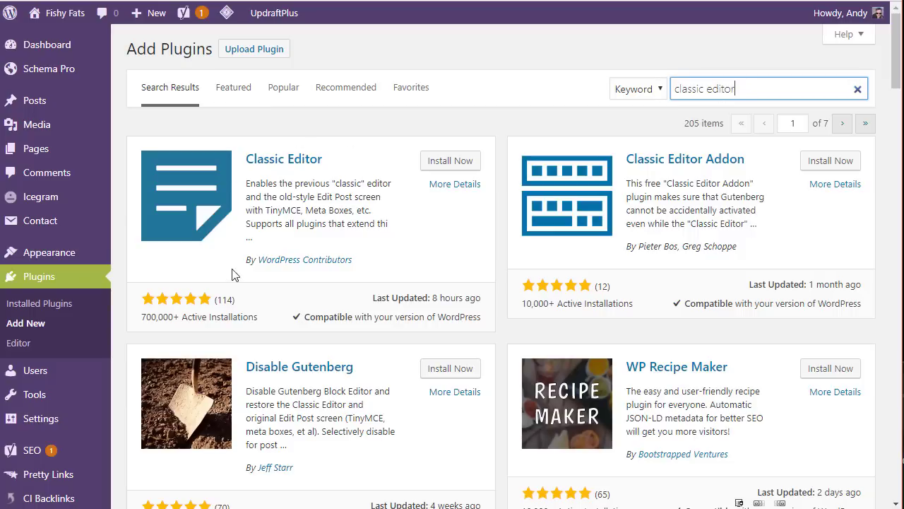
left_click(450, 161)
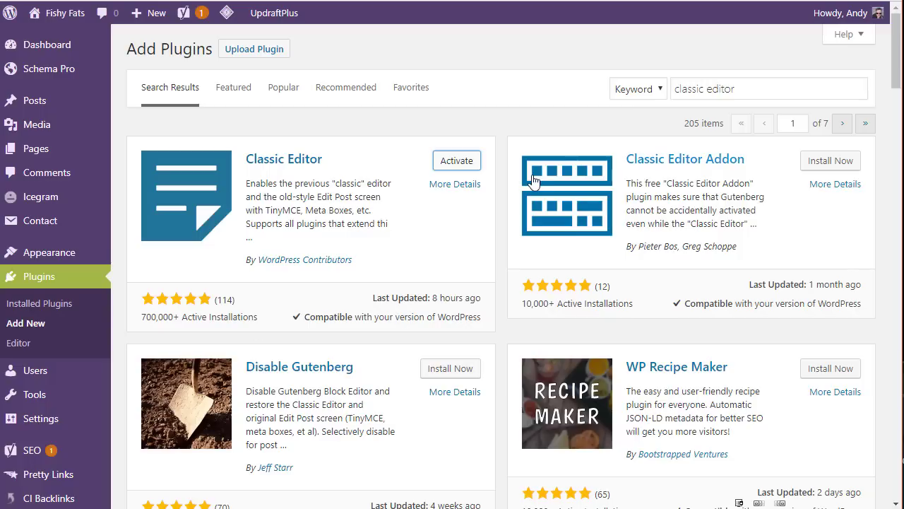
left_click(443, 162)
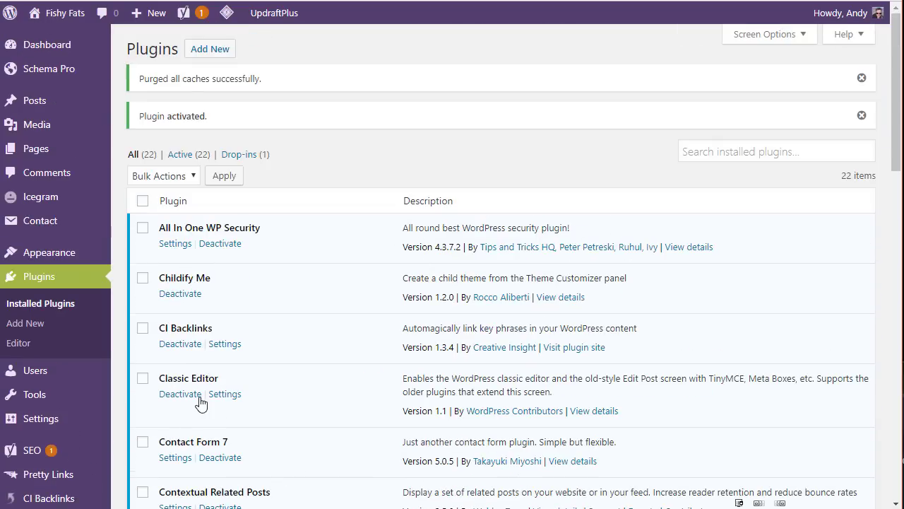
Open All Posts and highlight the Classic Editor label on the first three posts.
mouse_move(34, 106)
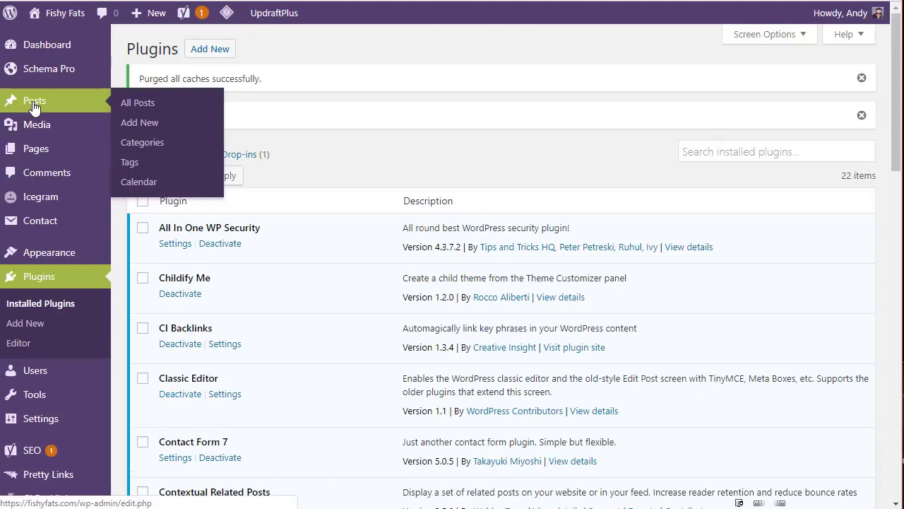
left_click(153, 107)
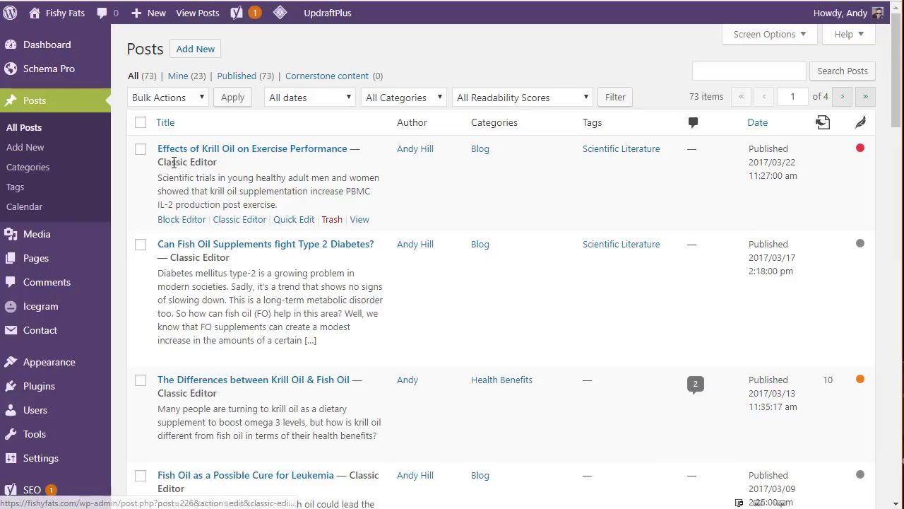
left_click_drag(156, 161, 213, 164)
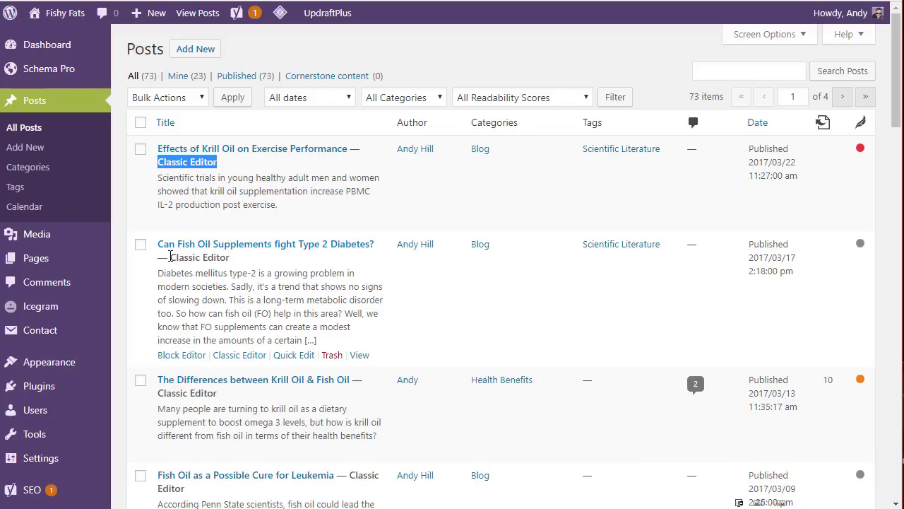
left_click_drag(169, 257, 226, 258)
left_click_drag(163, 393, 217, 392)
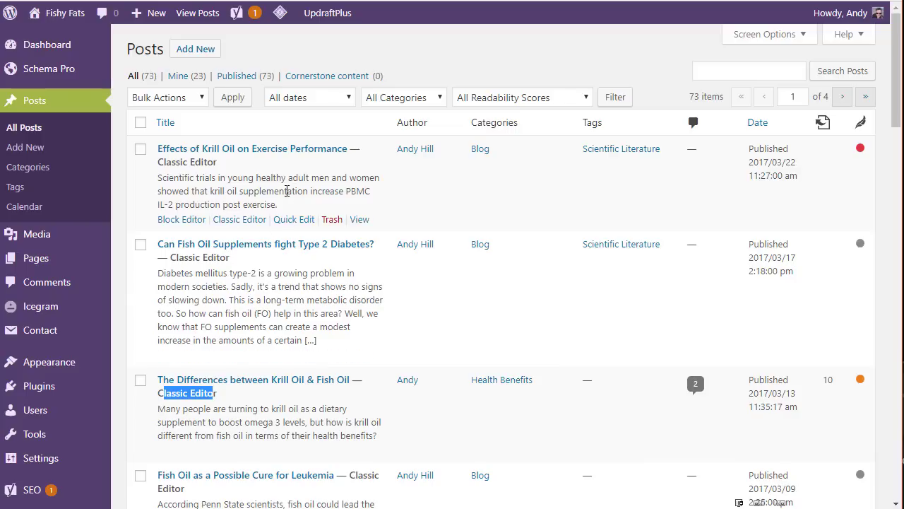
Open the Krill Oil post in the classic editor, scroll through it, and return to All Posts.
left_click(226, 150)
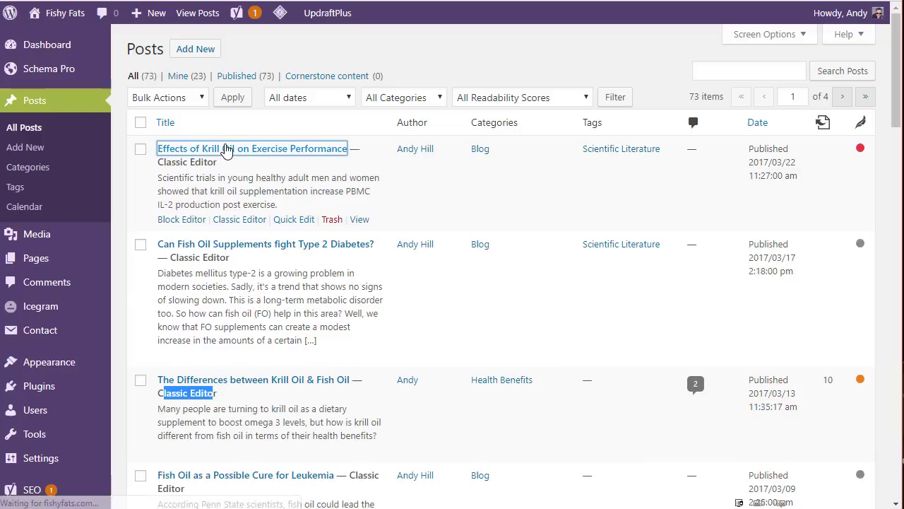
scroll(520, 238, "down", 6)
scroll(523, 241, "up", 6)
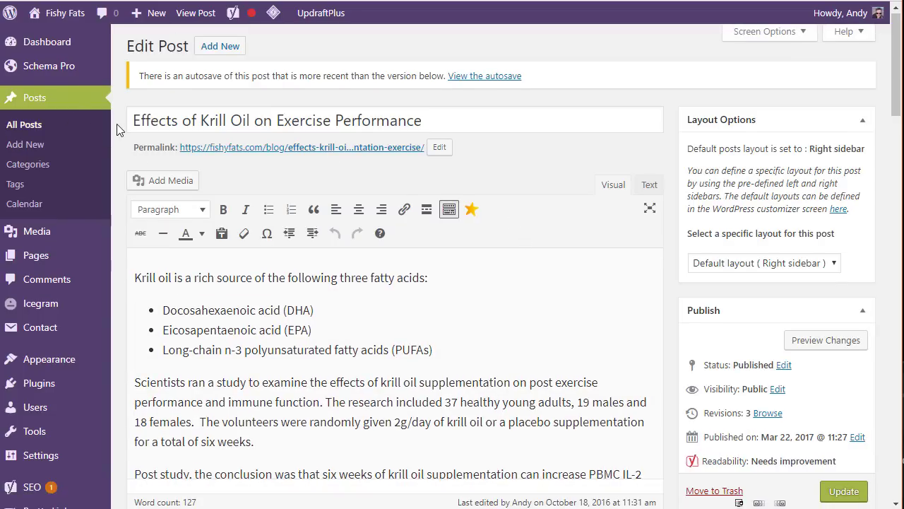
left_click(29, 127)
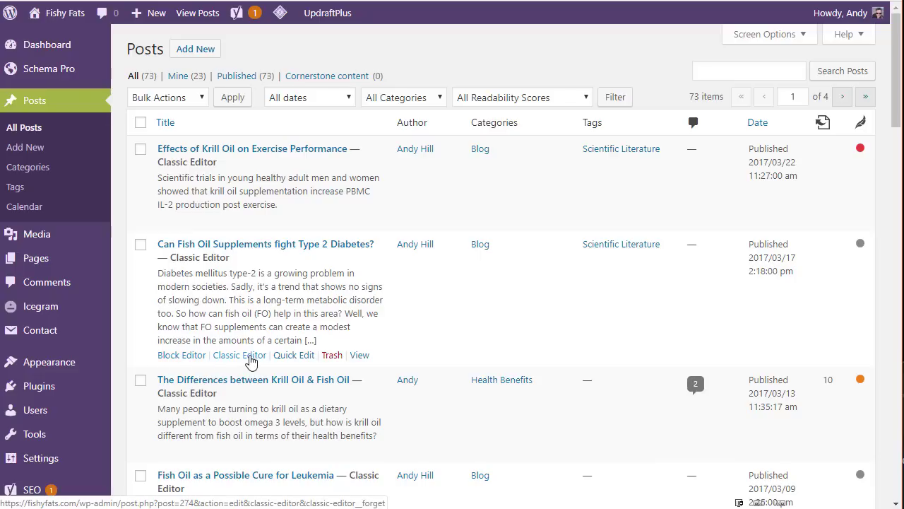
Open 'Can Fish Oil Supplements fight Type 2 Diabetes?' via its Block Editor link and scroll through it.
left_click(173, 359)
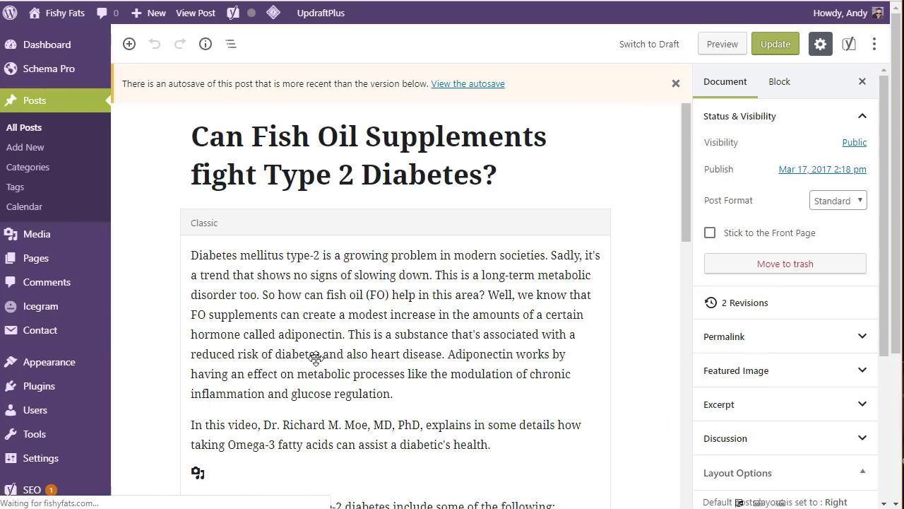
scroll(656, 178, "down", 10)
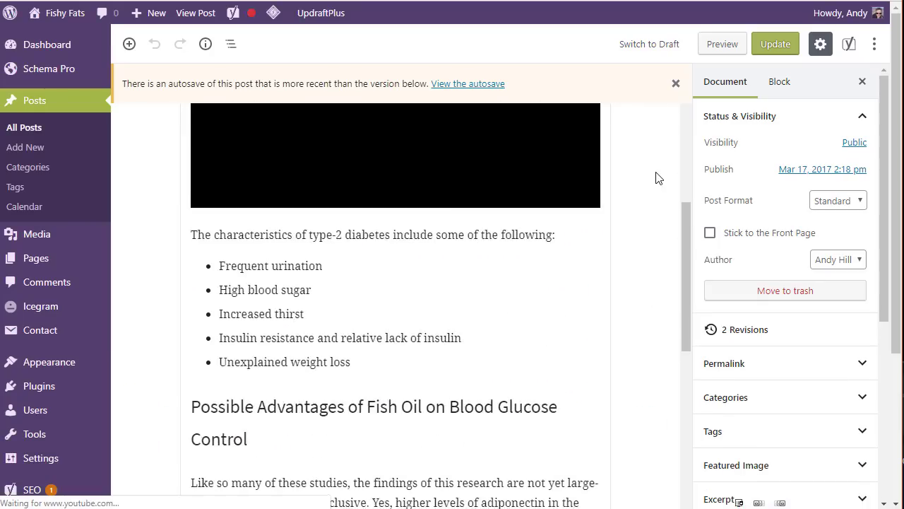
scroll(656, 178, "down", 8)
scroll(655, 178, "up", 8)
scroll(656, 178, "up", 10)
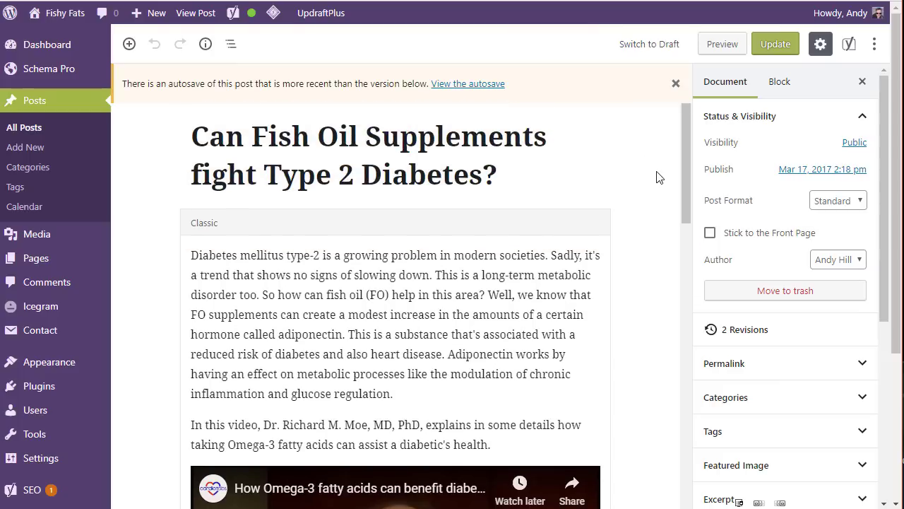